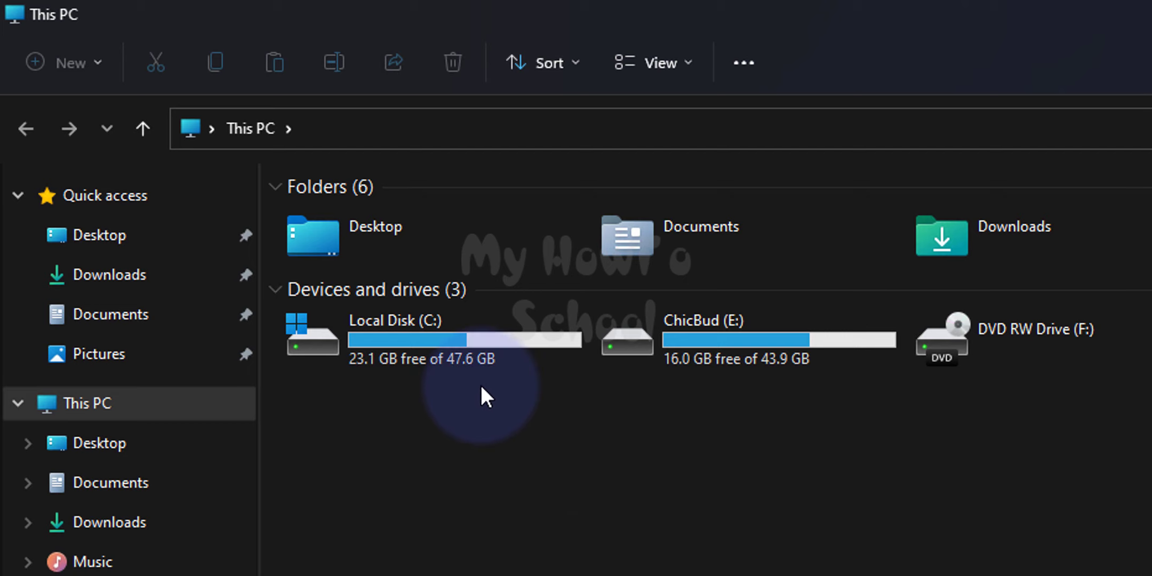
Step: Open Local Disk (C:) and apply the folder option to show hidden files, folders, and drives
{"action": "mouse_move", "coordinate": [535, 346]}
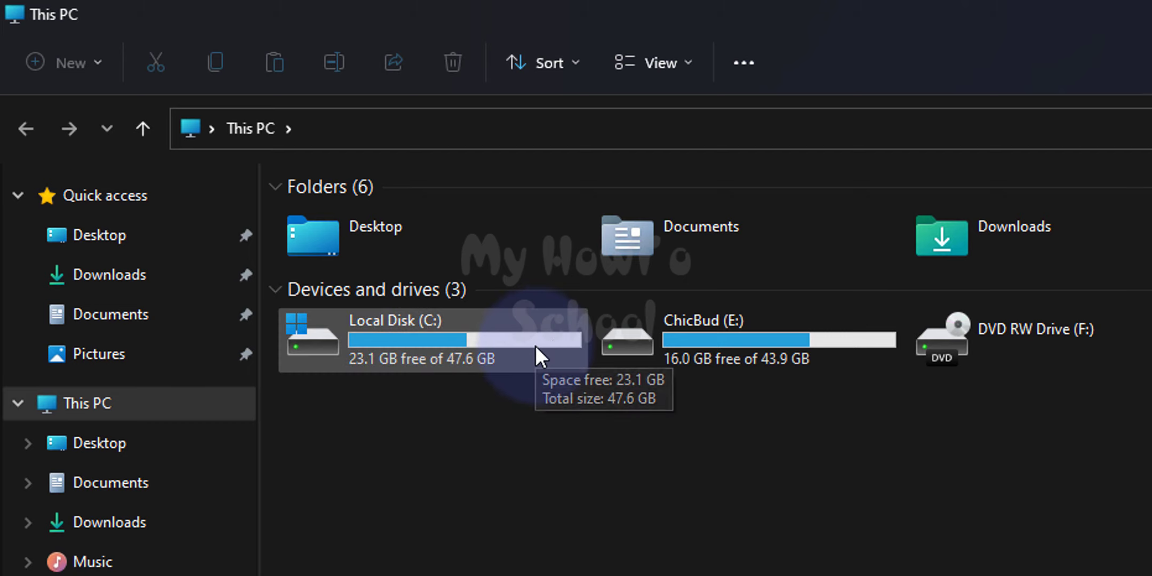
{"action": "double_click", "coordinate": [534, 345]}
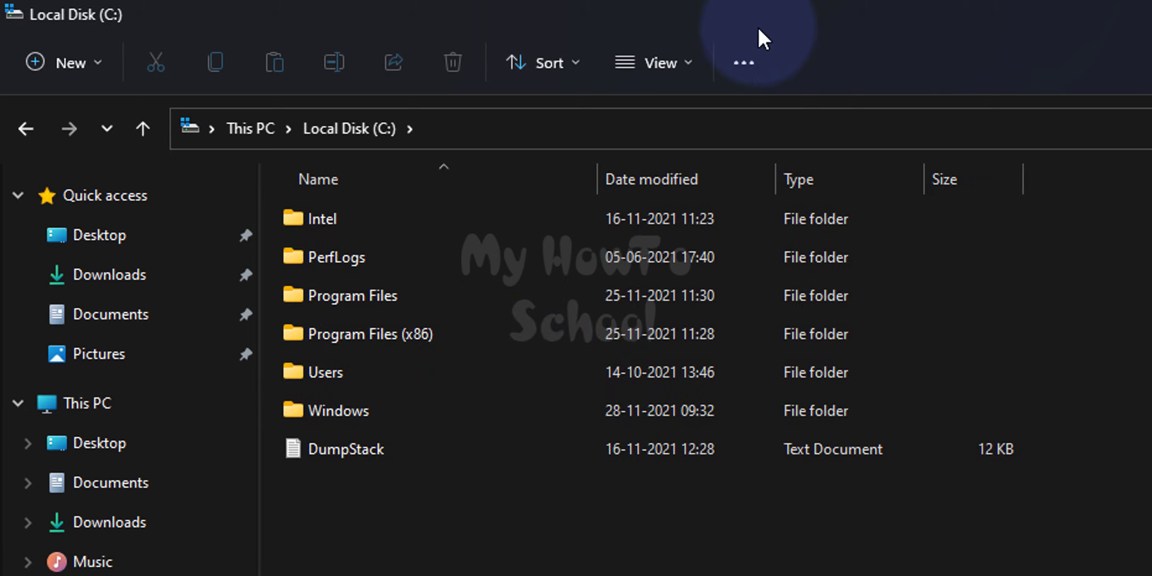
{"action": "left_click", "coordinate": [752, 78]}
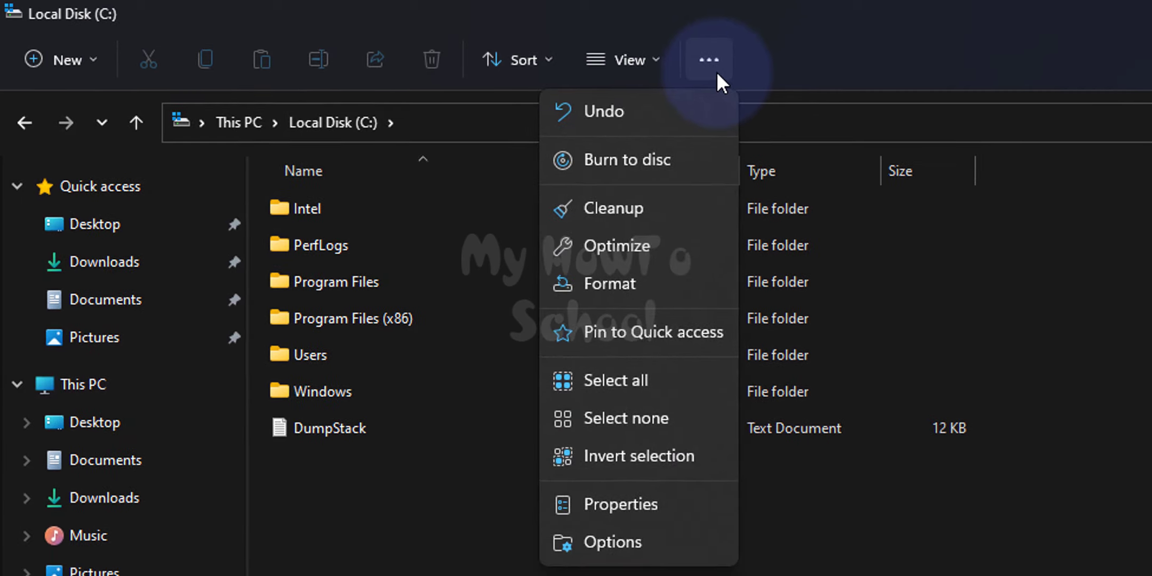
{"action": "left_click", "coordinate": [678, 555]}
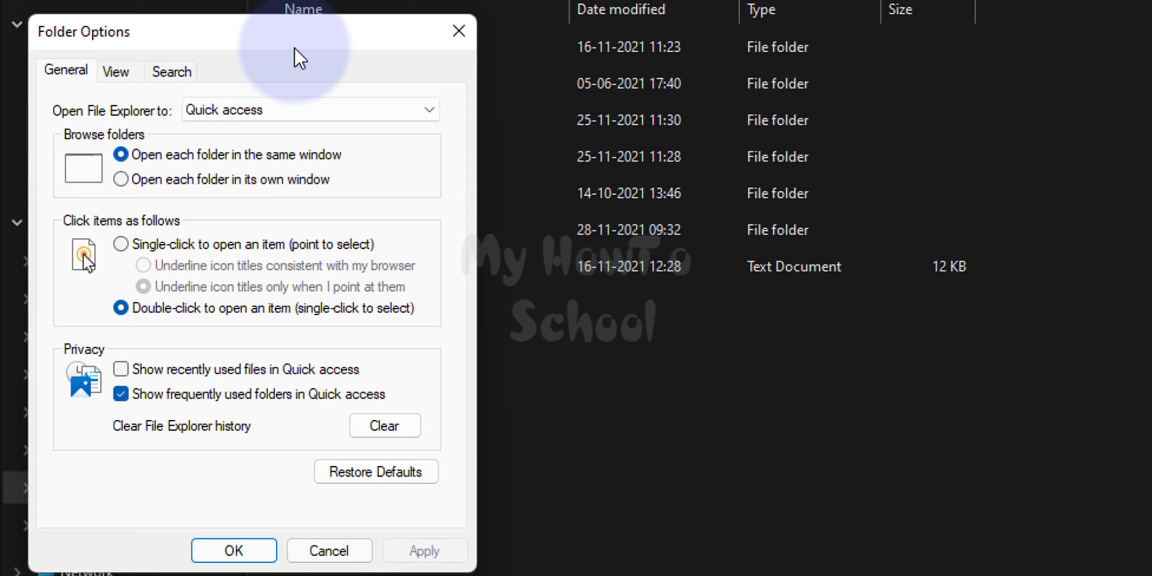
{"action": "left_click", "coordinate": [121, 76]}
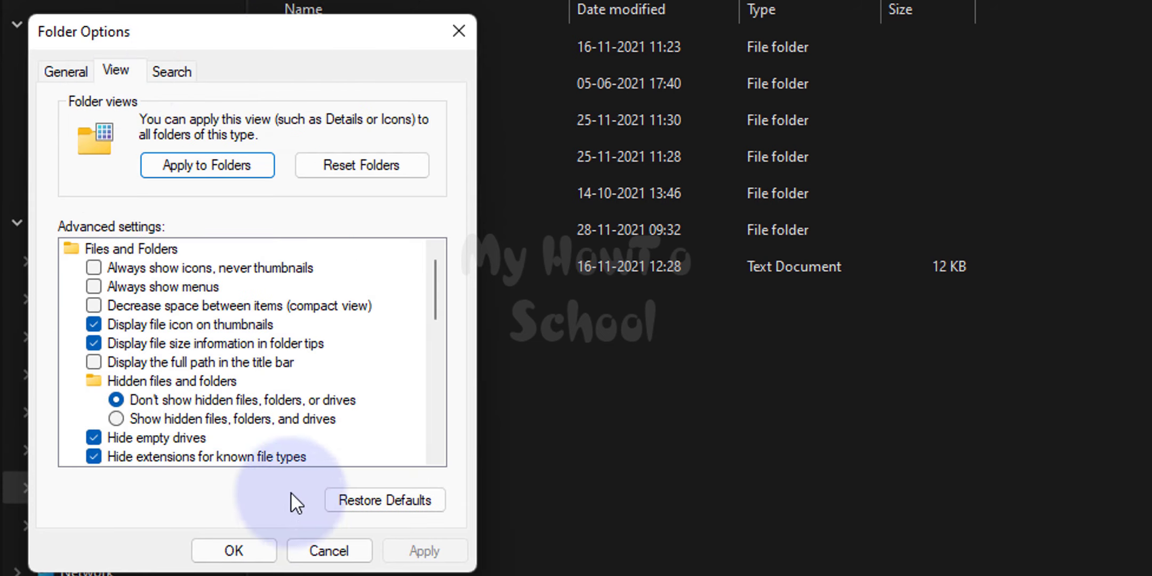
{"action": "left_click", "coordinate": [203, 422]}
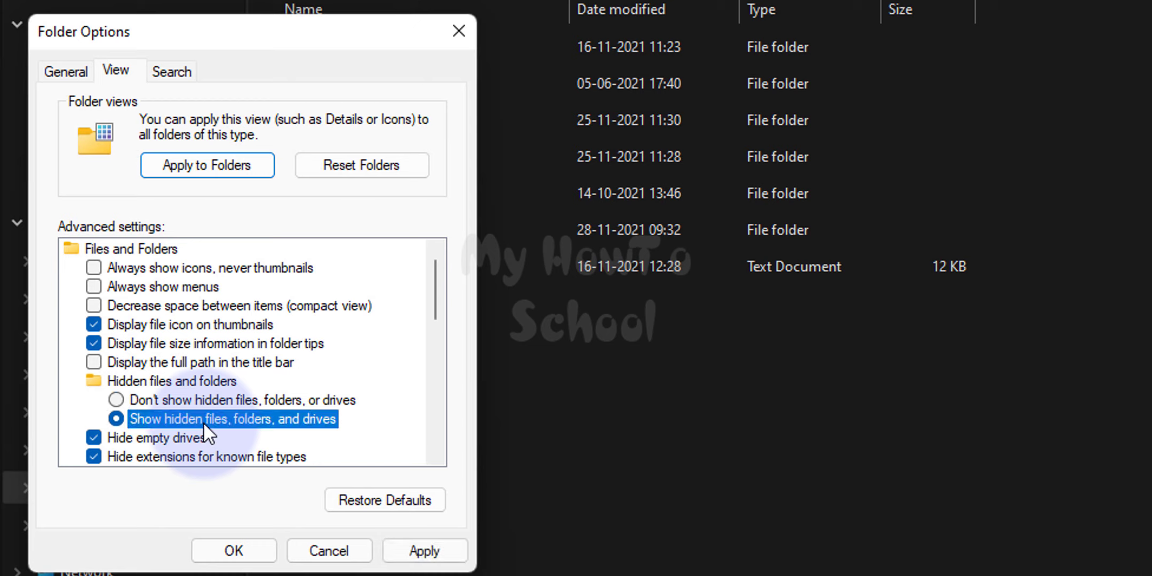
{"action": "left_click", "coordinate": [446, 551]}
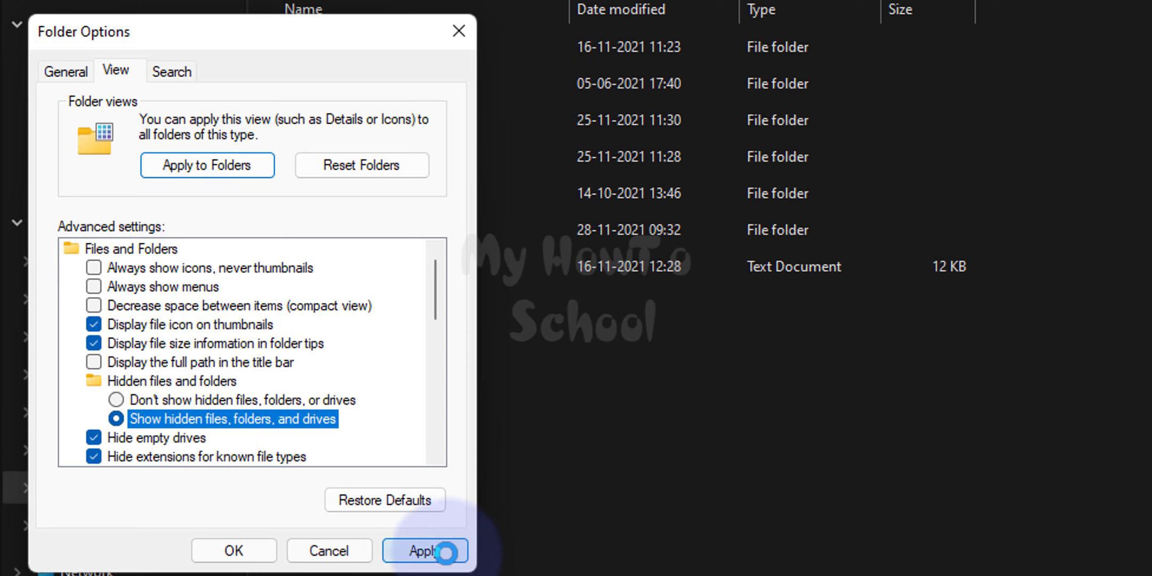
{"action": "left_click", "coordinate": [244, 547]}
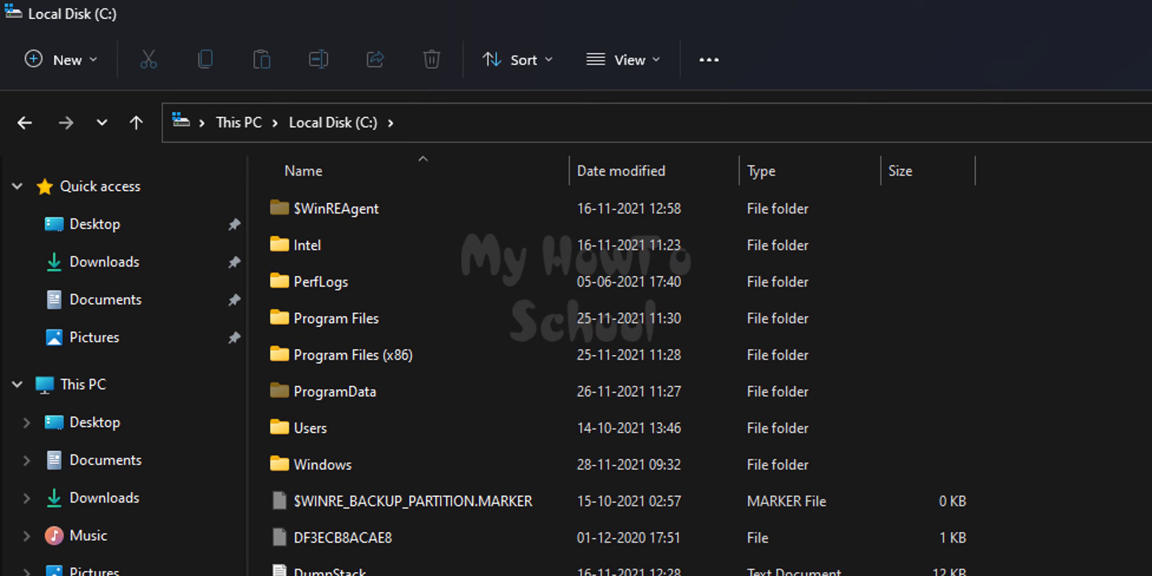
Step: Open the Python310 folder inside the user's profile folder under Users, in AppData\Local\Programs\Python
{"action": "double_click", "coordinate": [408, 432]}
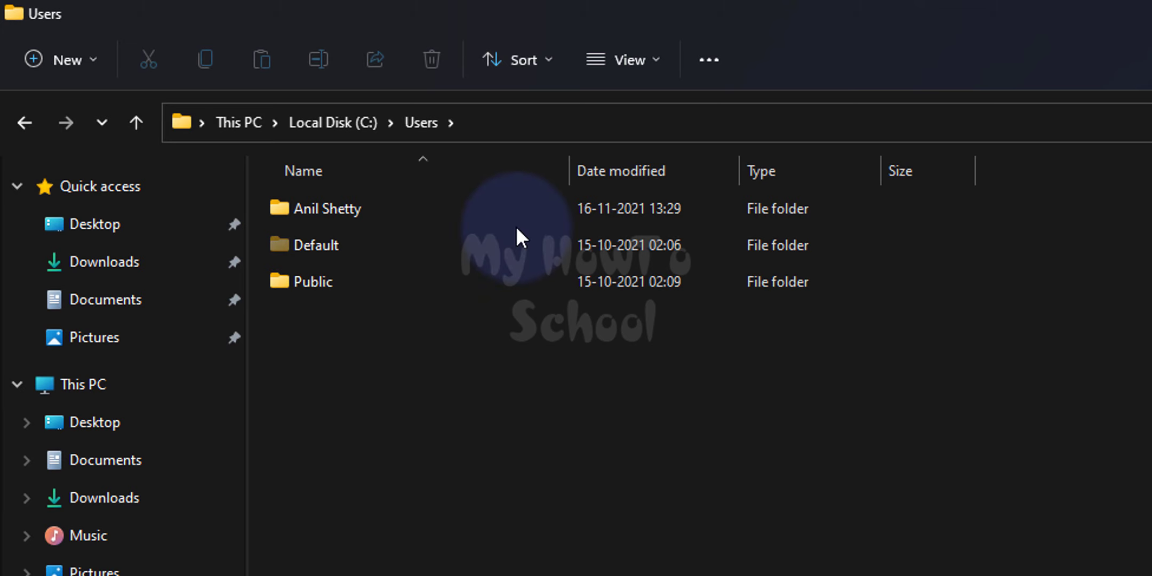
{"action": "double_click", "coordinate": [437, 208]}
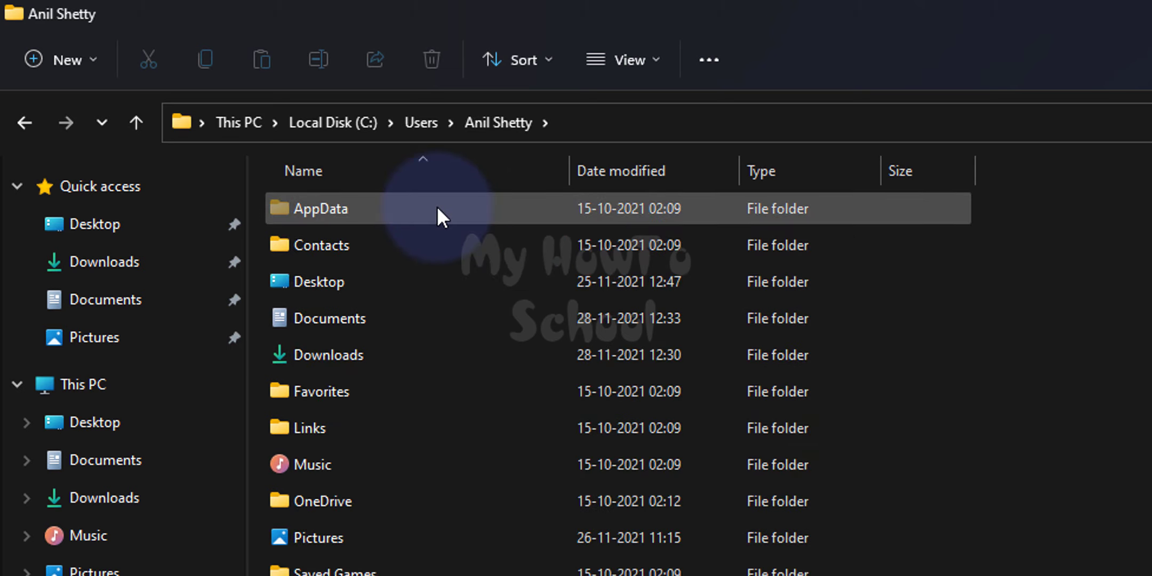
{"action": "double_click", "coordinate": [476, 207]}
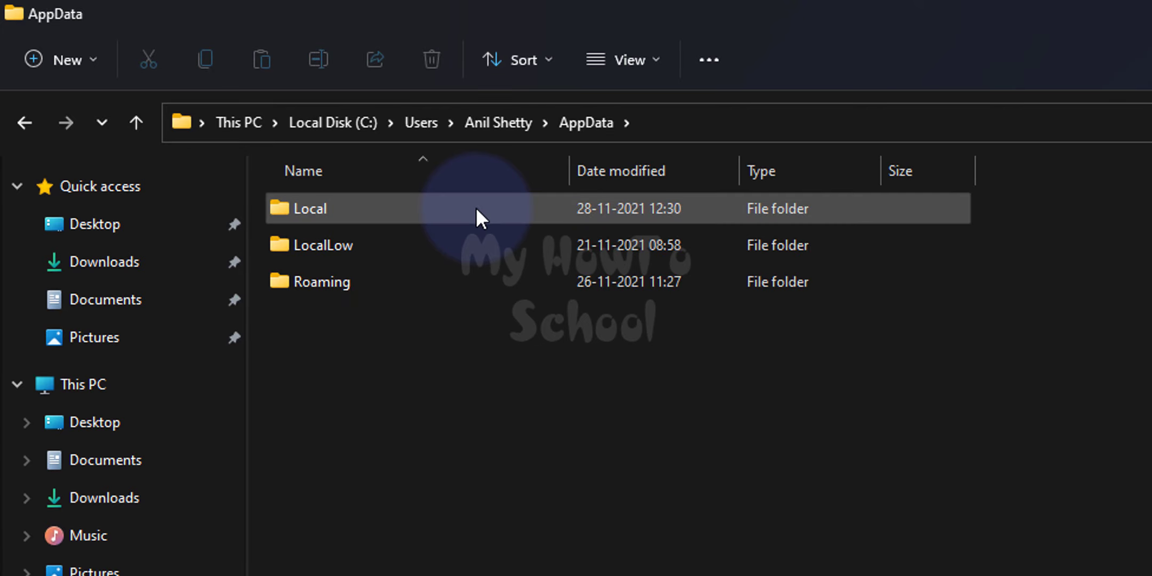
{"action": "double_click", "coordinate": [476, 207]}
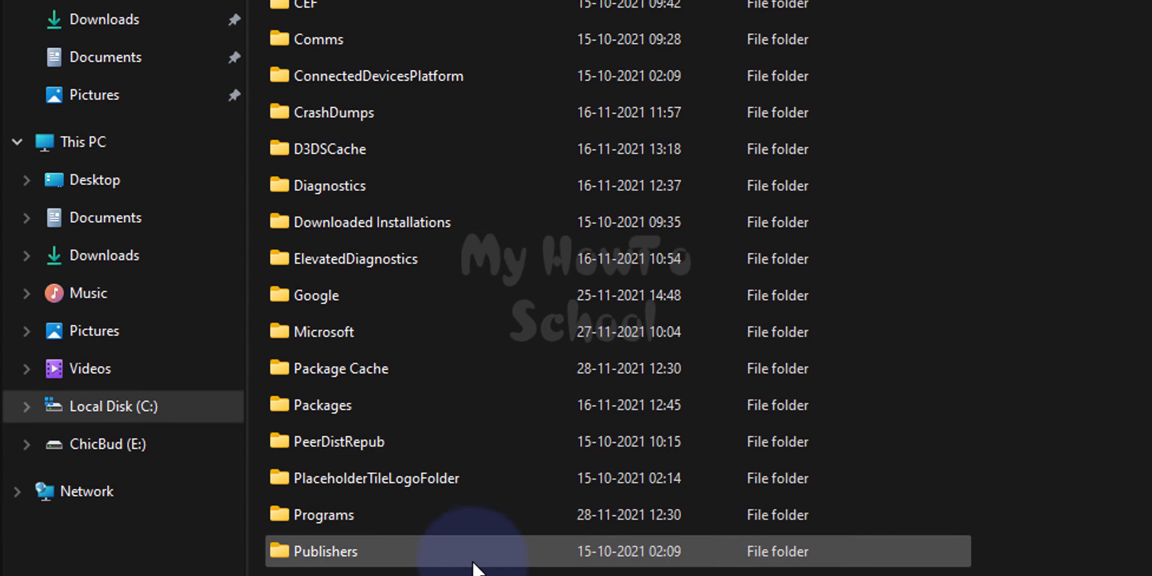
{"action": "double_click", "coordinate": [480, 513]}
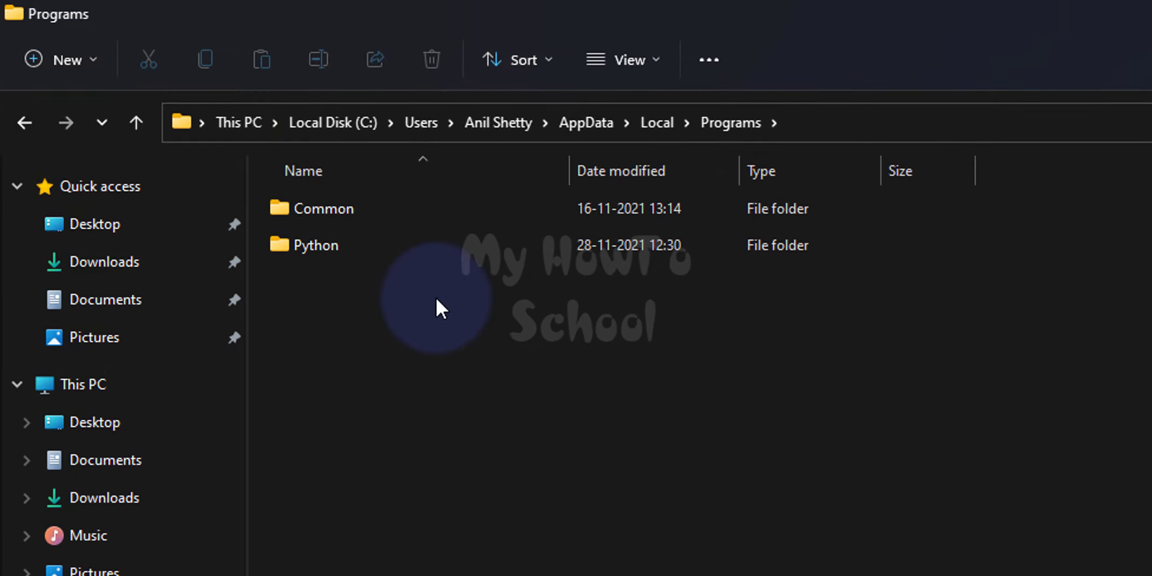
{"action": "double_click", "coordinate": [432, 248]}
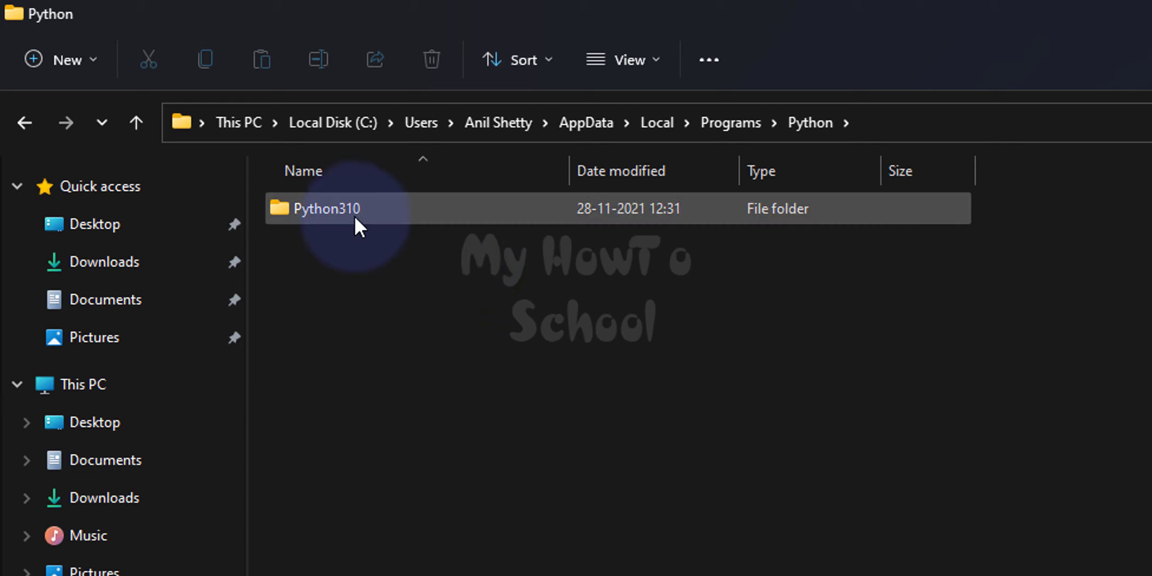
{"action": "left_click", "coordinate": [419, 210]}
{"action": "double_click", "coordinate": [419, 210]}
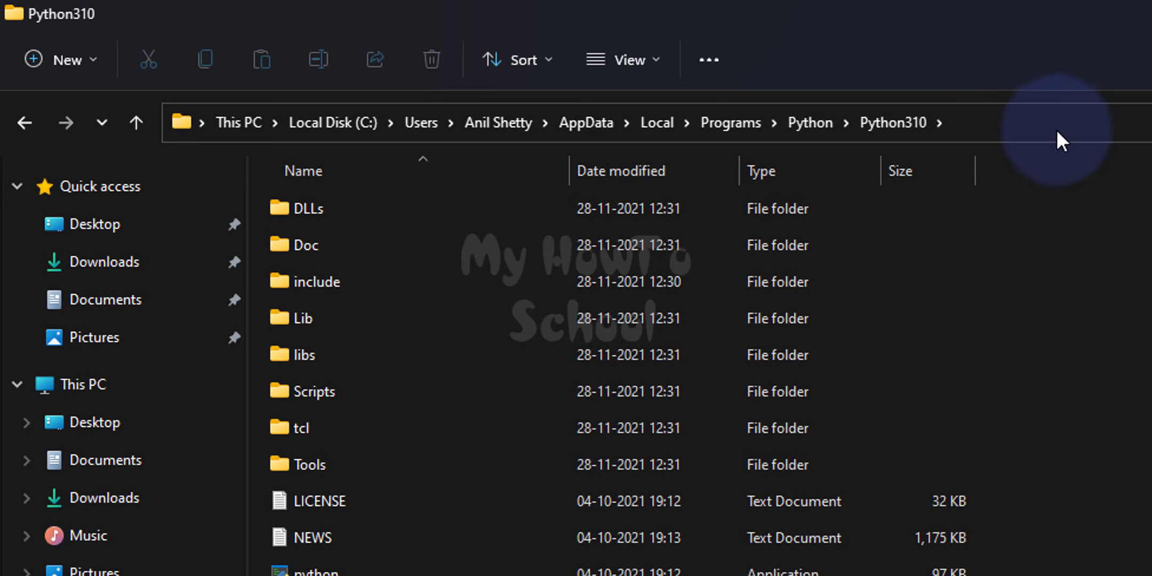
Step: Copy the full path of the Python310 folder
{"action": "left_click", "coordinate": [1089, 125]}
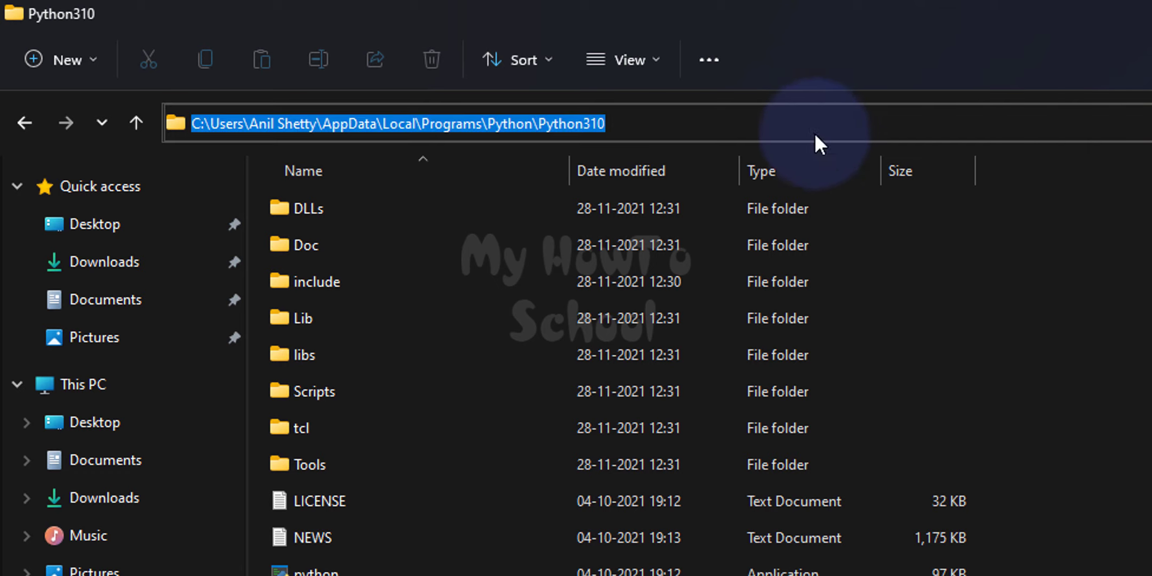
{"action": "right_click", "coordinate": [544, 127]}
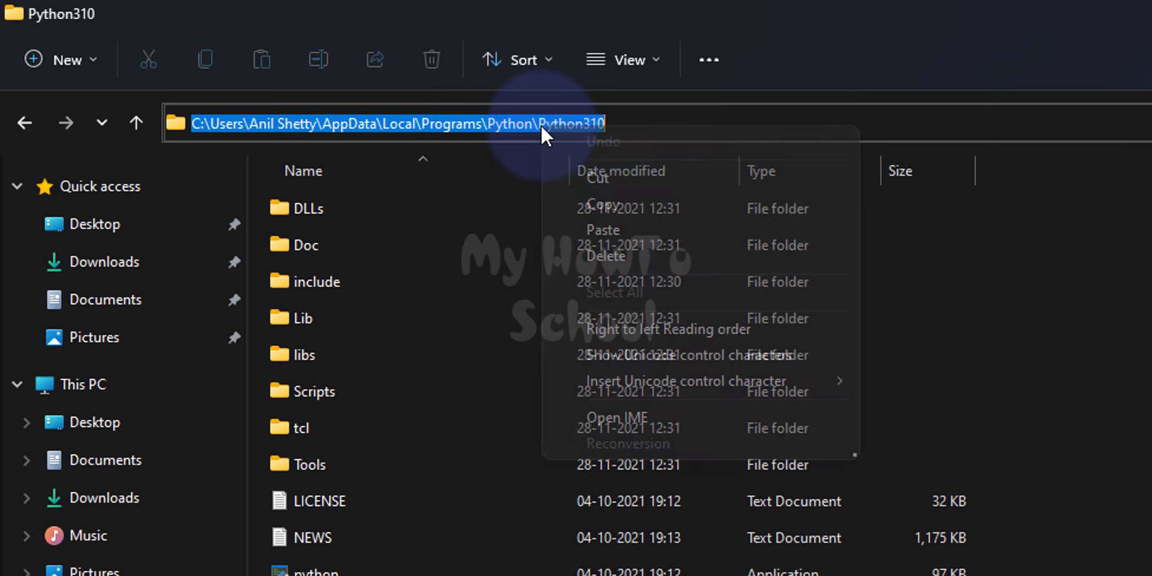
{"action": "left_click", "coordinate": [631, 204]}
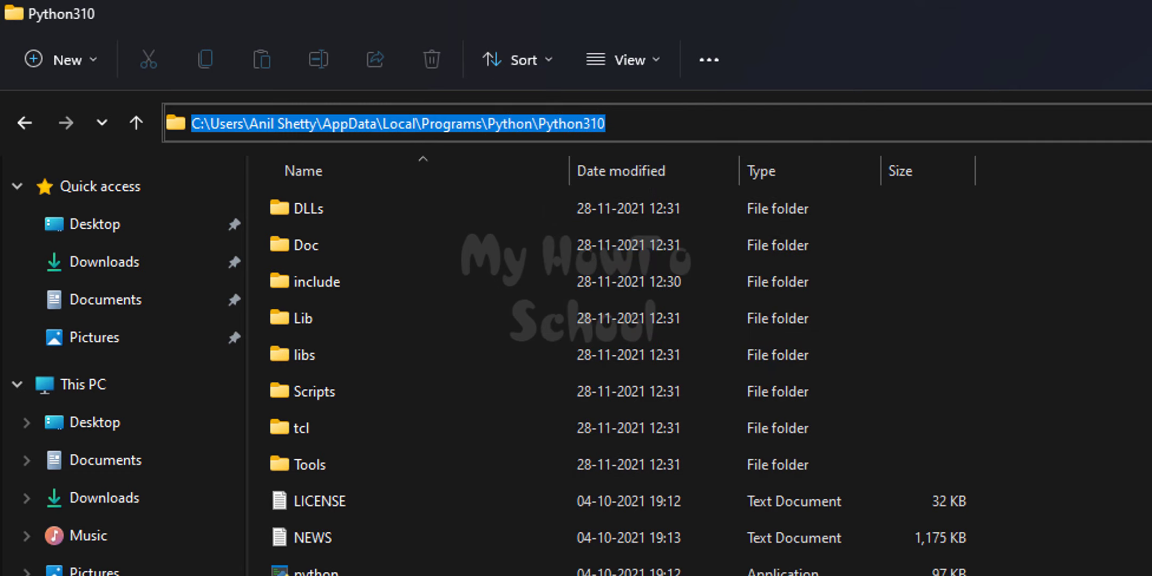
Step: Show the desktop, search Windows for "edit environment" and open the environment variables settings for the account
{"action": "key", "text": "super+d"}
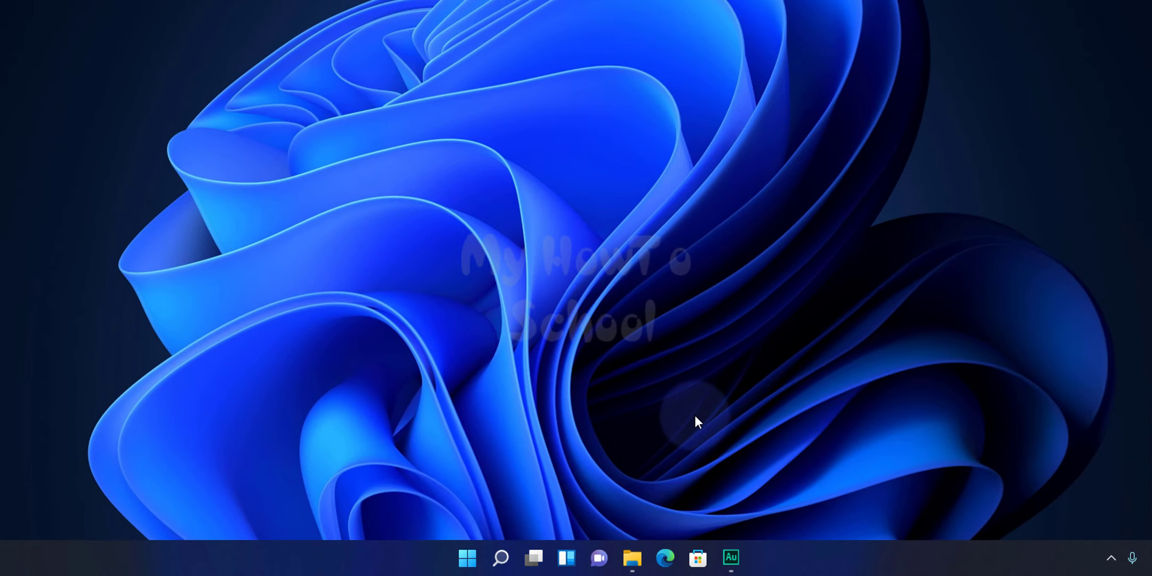
{"action": "left_click", "coordinate": [473, 557]}
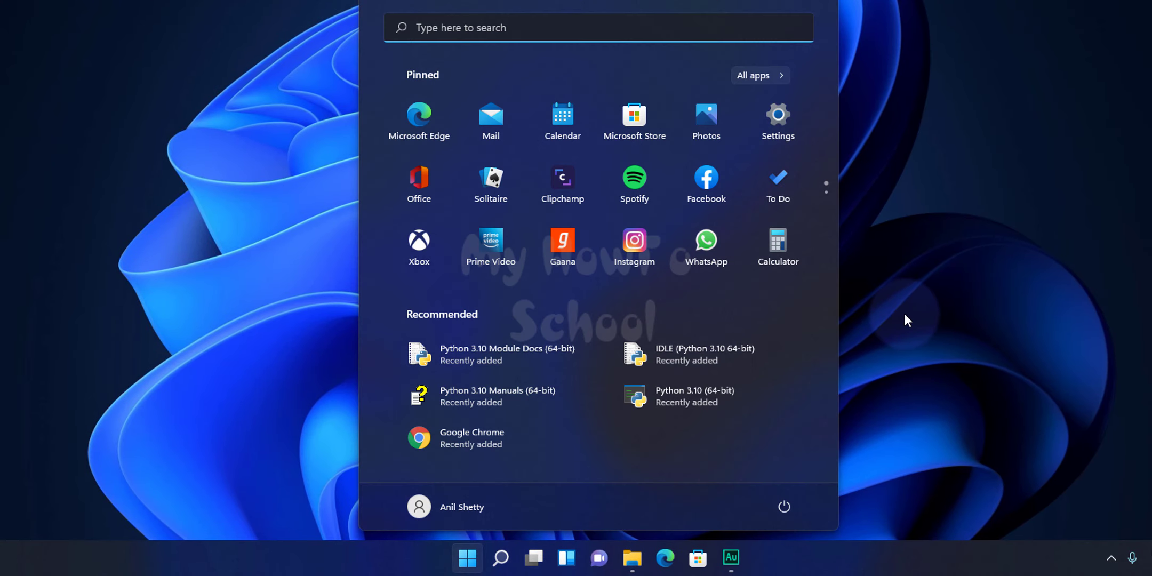
{"action": "type", "text": "edi"}
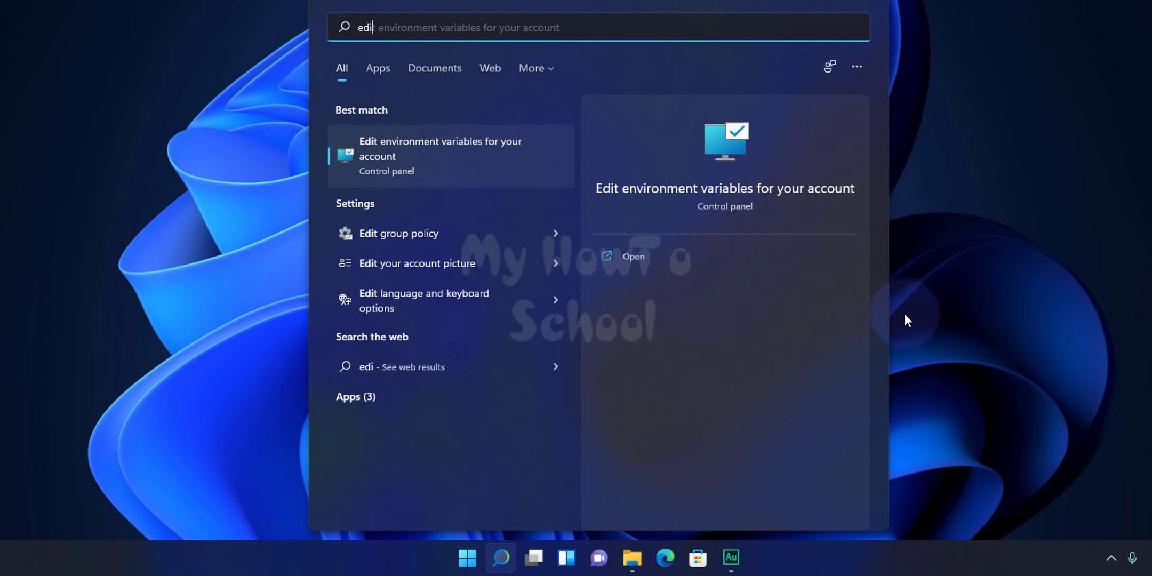
{"action": "type", "text": "t environmen"}
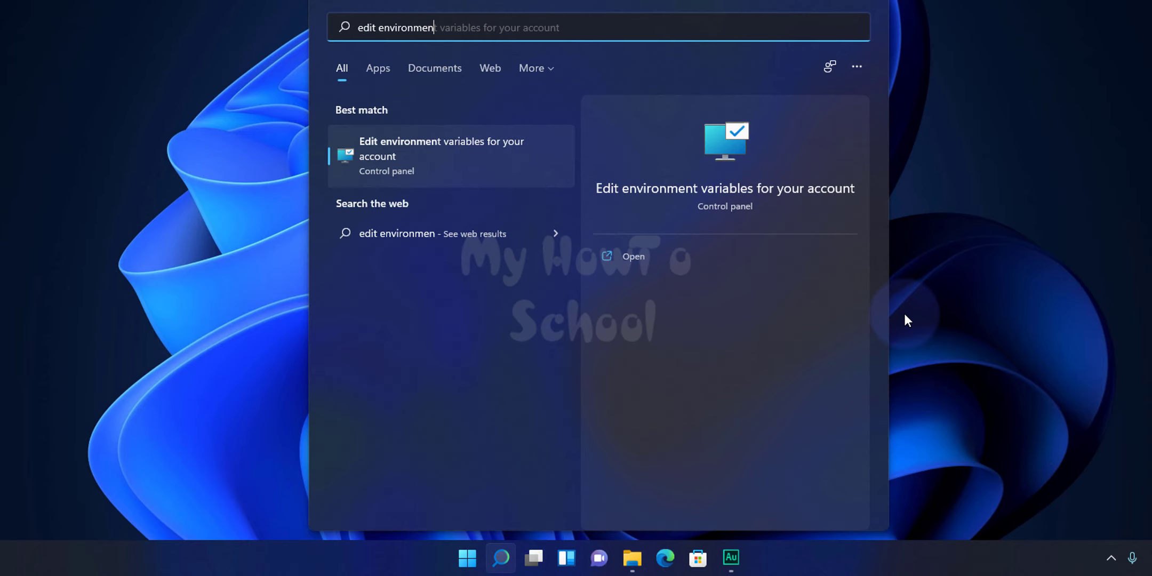
{"action": "key", "text": "Return"}
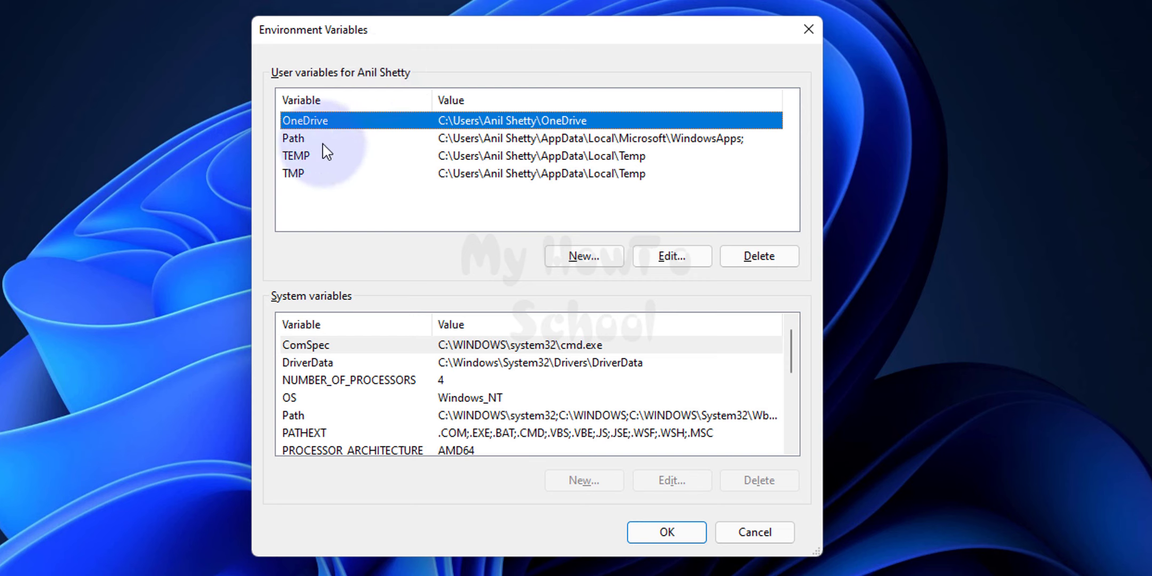
Step: Edit the user variable Path and add the copied Python310 folder path, ending with a backslash, as a new entry
{"action": "left_click", "coordinate": [349, 140]}
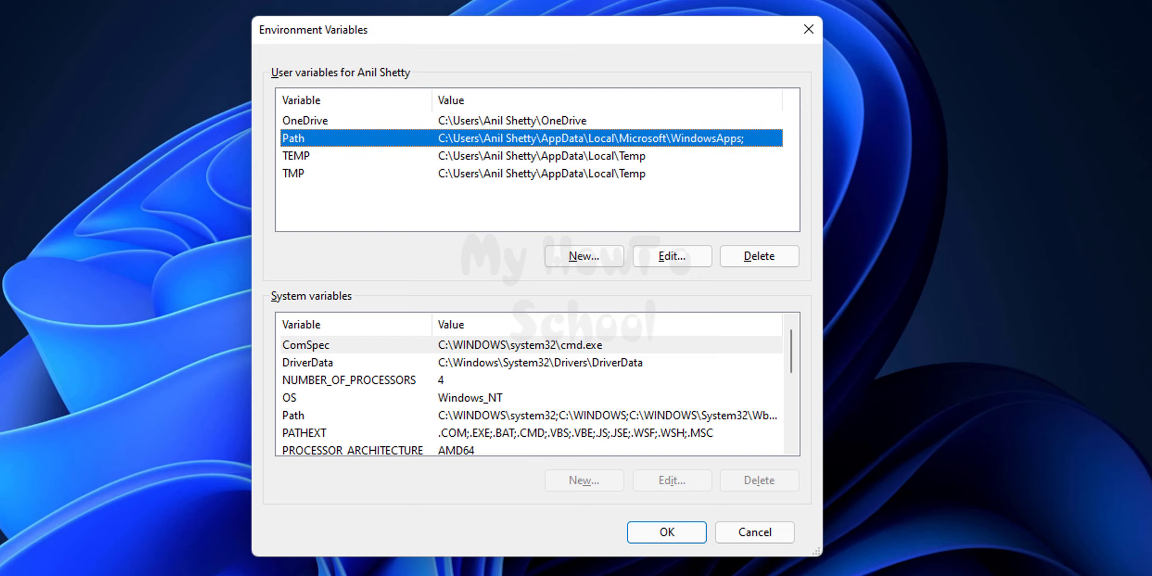
{"action": "left_click", "coordinate": [688, 260]}
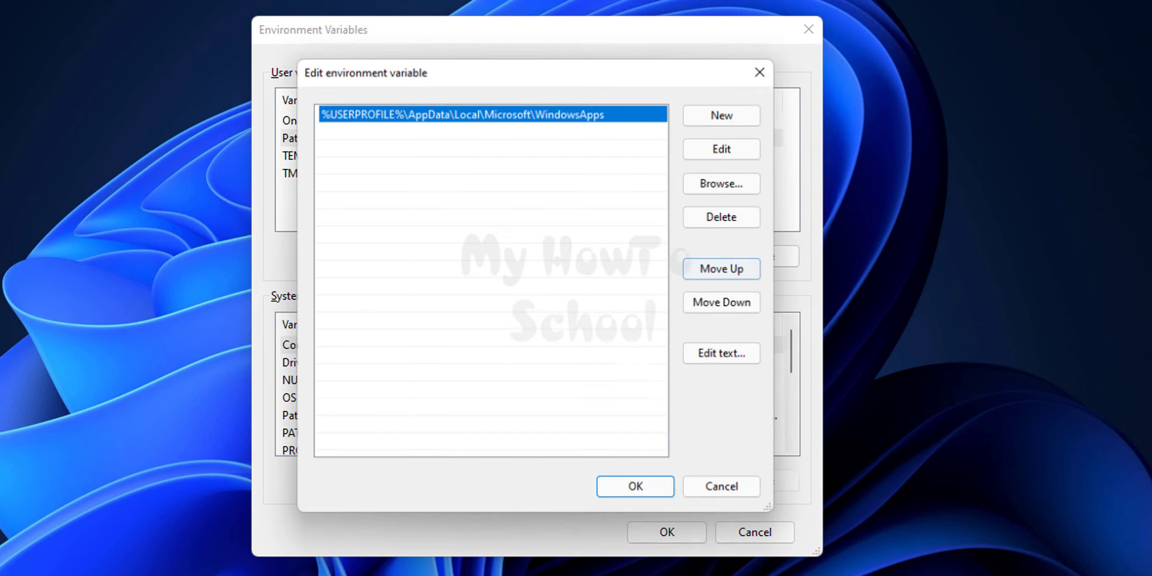
{"action": "left_click", "coordinate": [728, 113]}
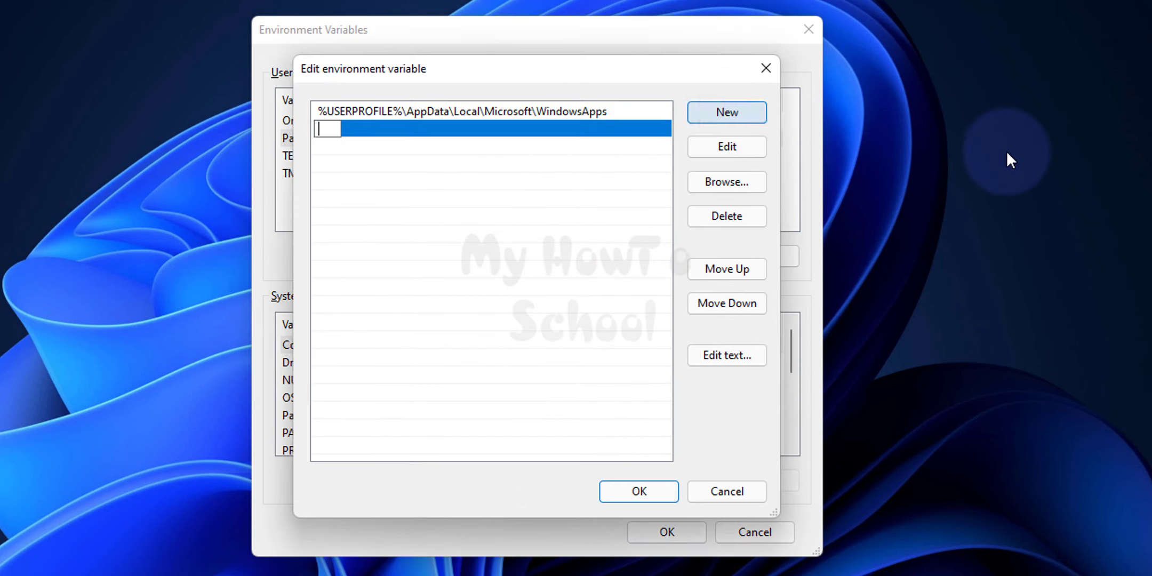
{"action": "right_click", "coordinate": [328, 130]}
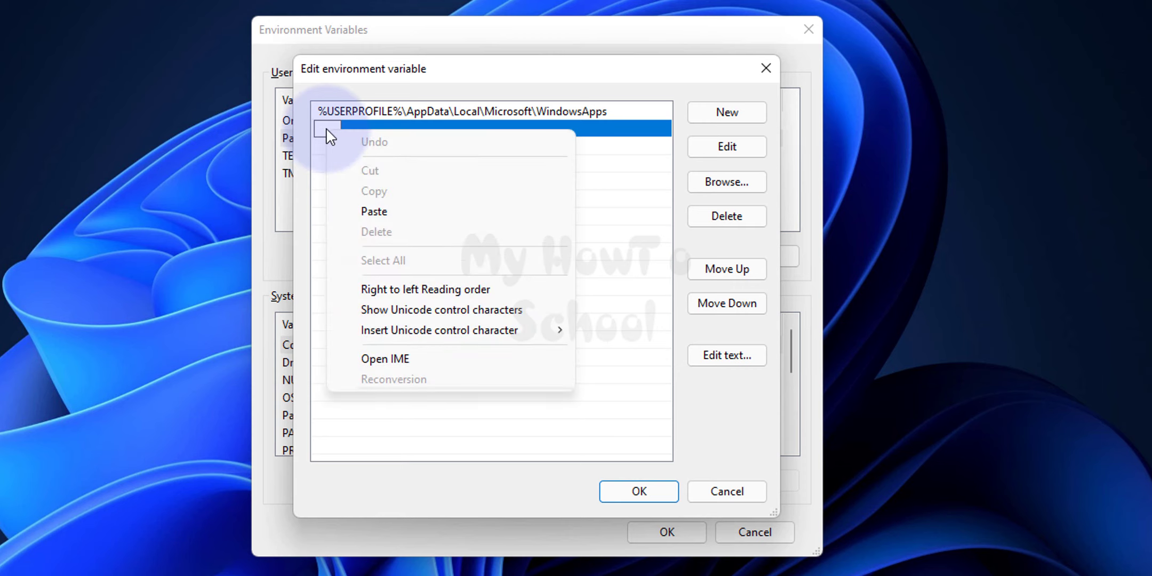
{"action": "left_click", "coordinate": [397, 214]}
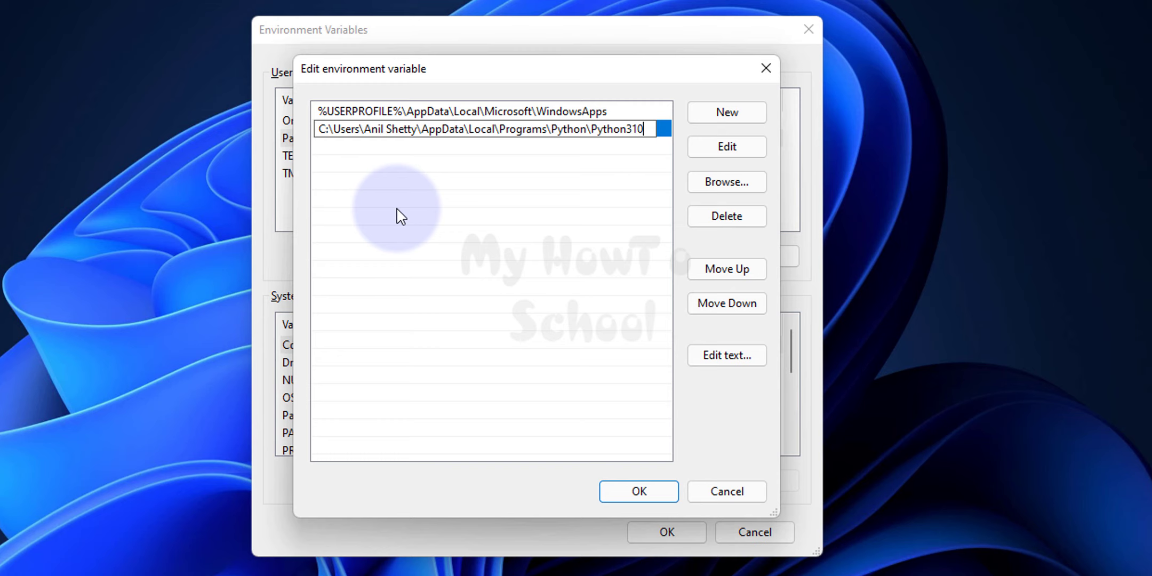
{"action": "type", "text": "\\"}
{"action": "left_click", "coordinate": [397, 209]}
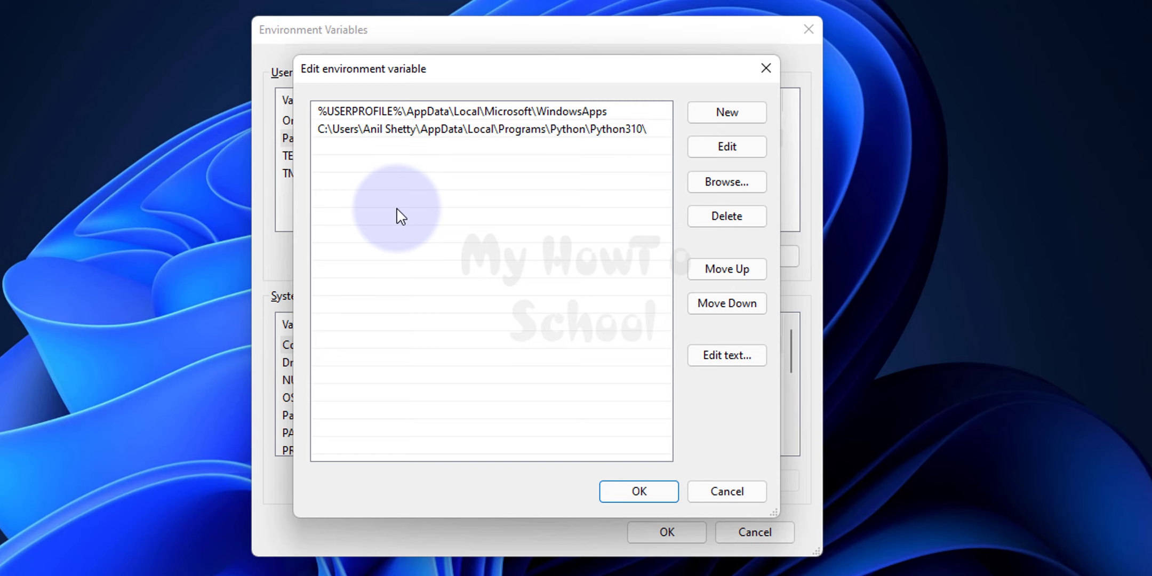
Step: Add another Path entry from the copied Python310 path extended with \Scripts\, and enlarge the dialog to fit the full entry
{"action": "left_click", "coordinate": [749, 113]}
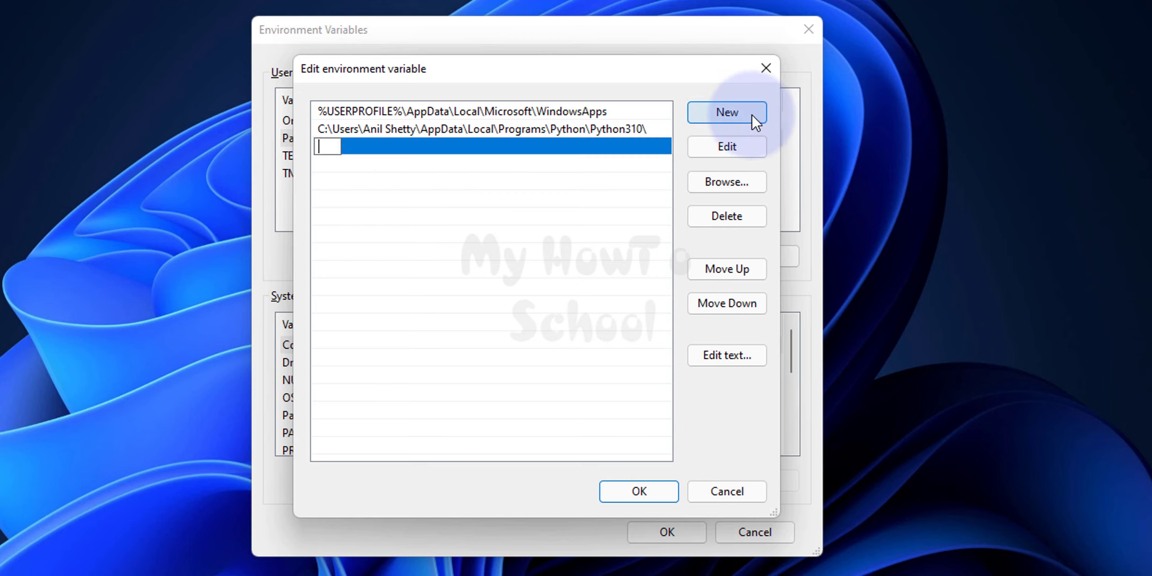
{"action": "right_click", "coordinate": [325, 146]}
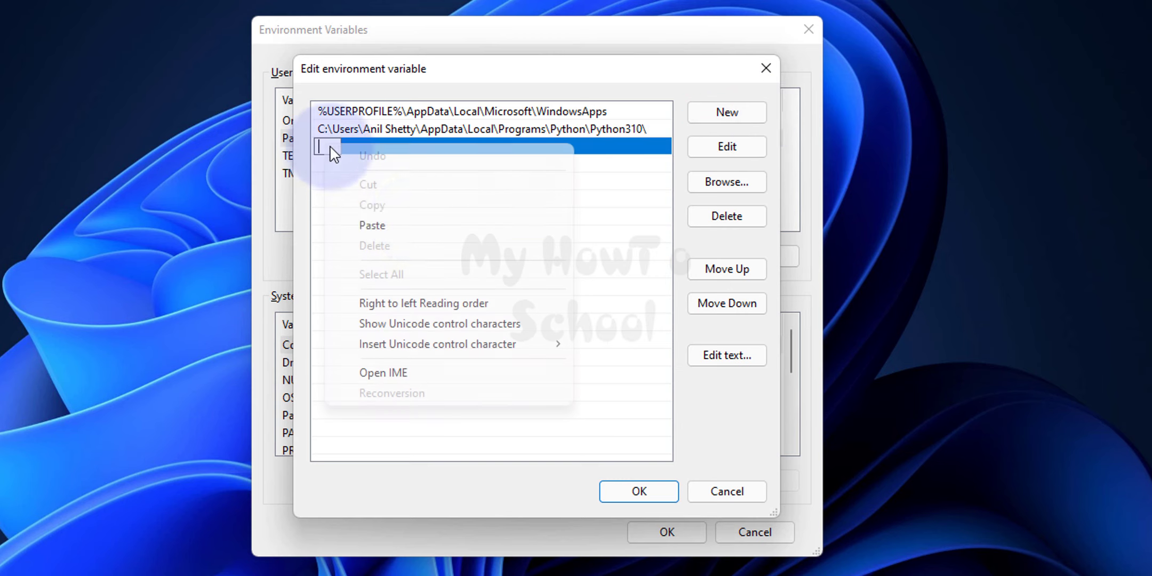
{"action": "left_click", "coordinate": [414, 223]}
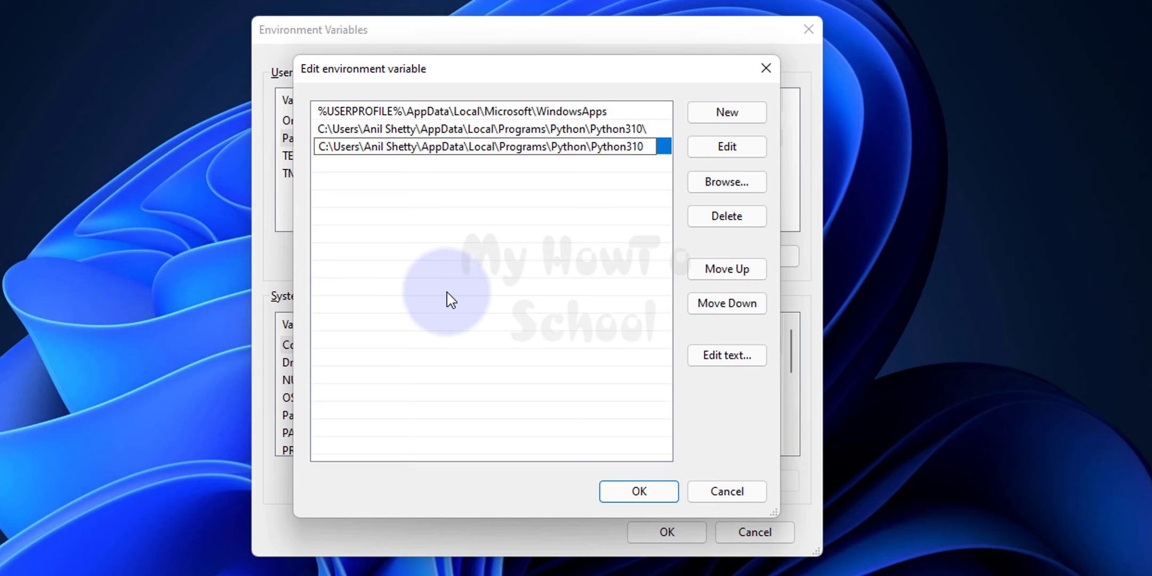
{"action": "type", "text": "\\Scripts"}
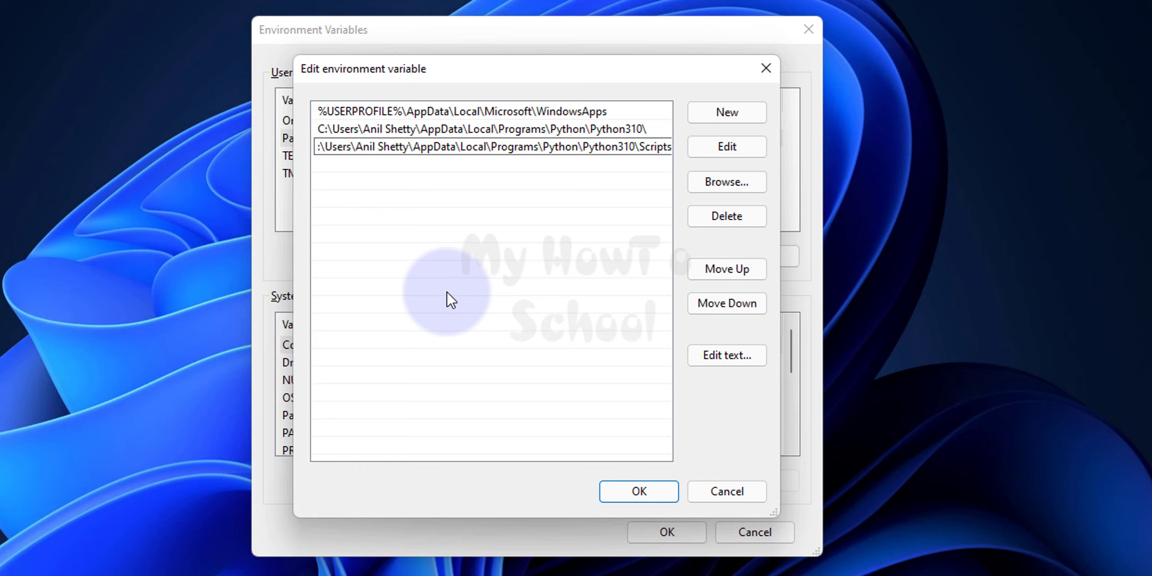
{"action": "type", "text": "\\"}
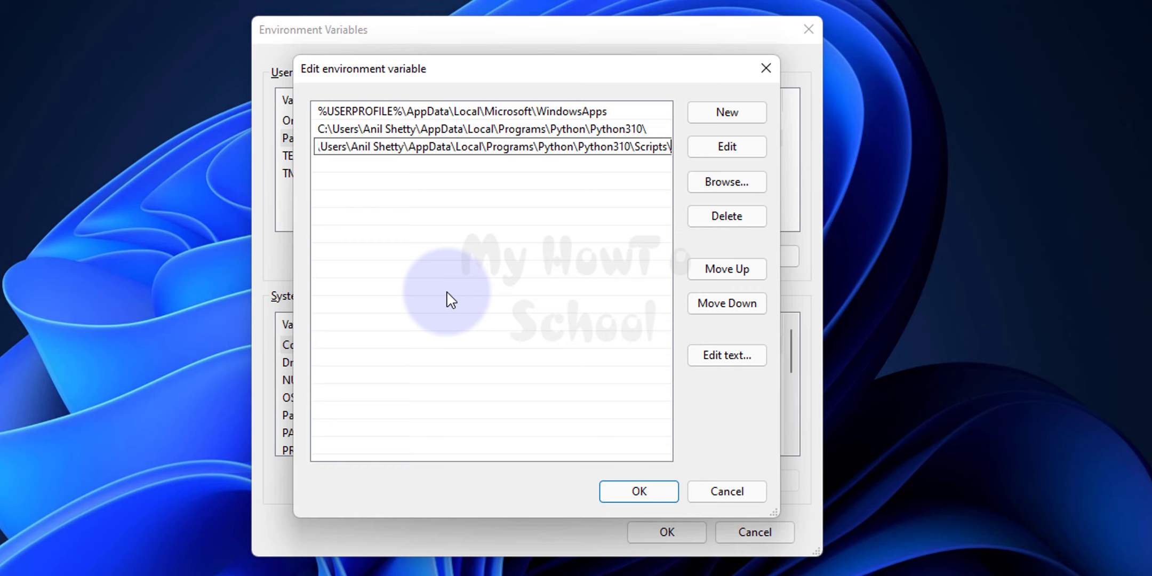
{"action": "left_click_drag", "start_coordinate": [783, 522], "coordinate": [821, 540]}
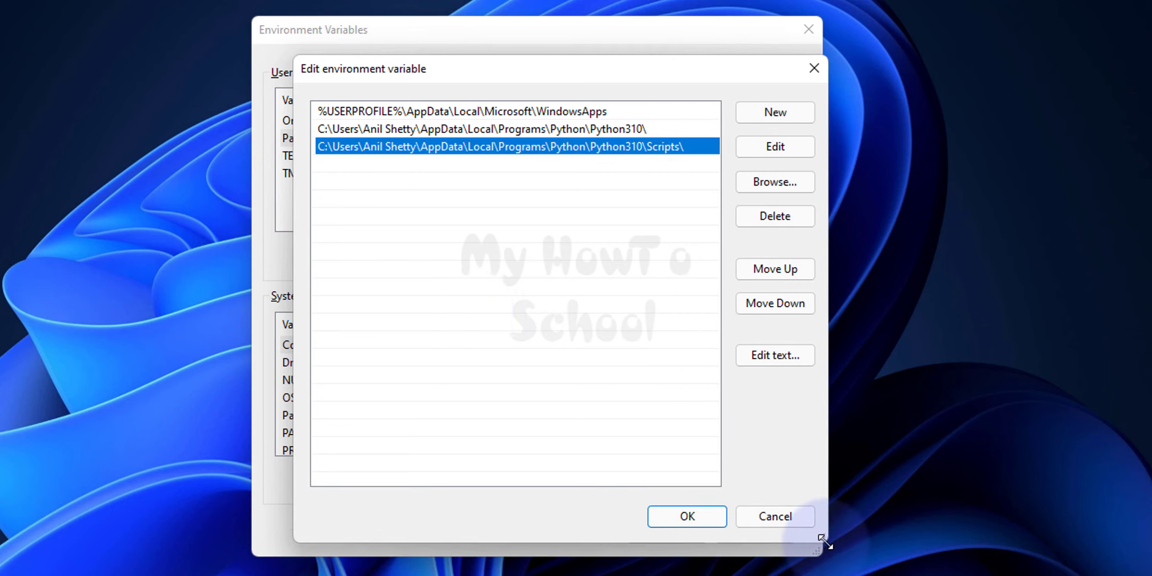
{"action": "double_click", "coordinate": [687, 146]}
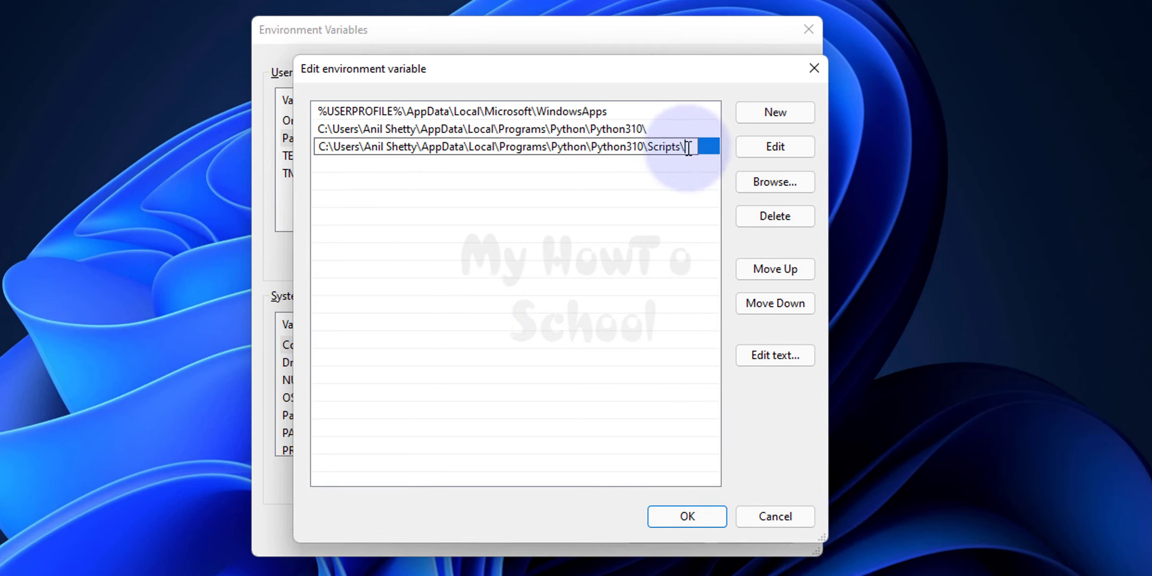
{"action": "left_click", "coordinate": [525, 288]}
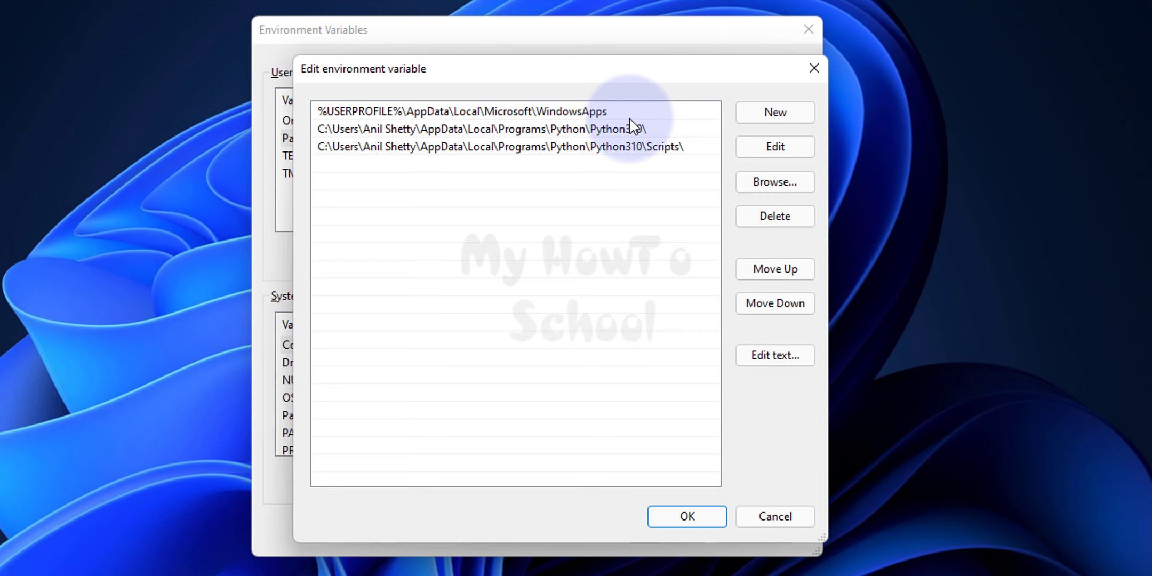
Step: Move the %USERPROFILE%\AppData\Local\Microsoft\WindowsApps entry below both Python310 entries in the Path list and save the environment variable changes
{"action": "left_click", "coordinate": [656, 111]}
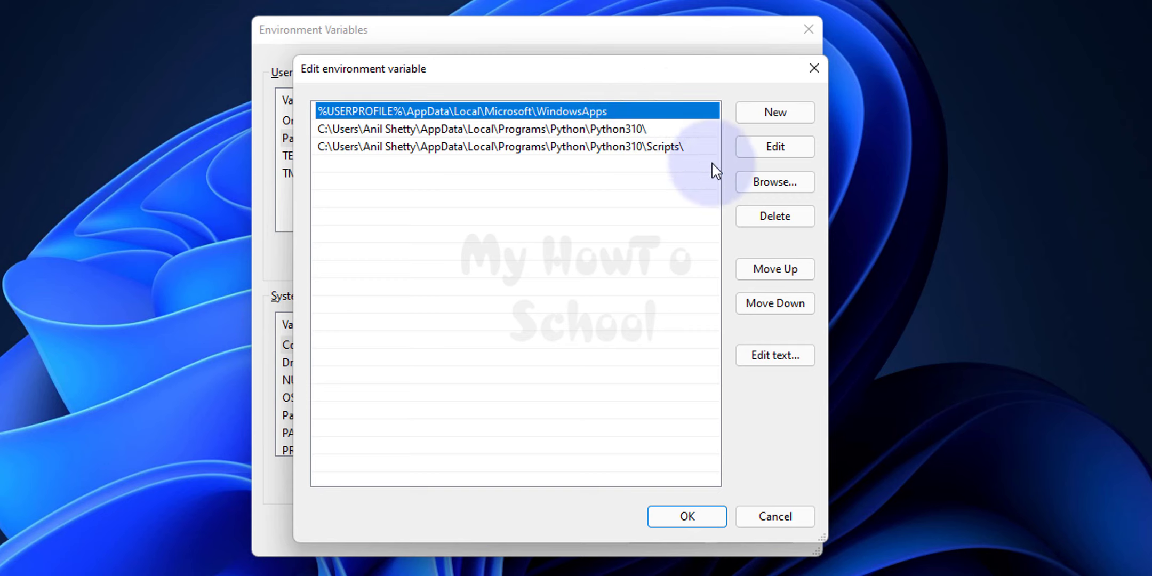
{"action": "left_click", "coordinate": [798, 304]}
{"action": "left_click", "coordinate": [799, 304]}
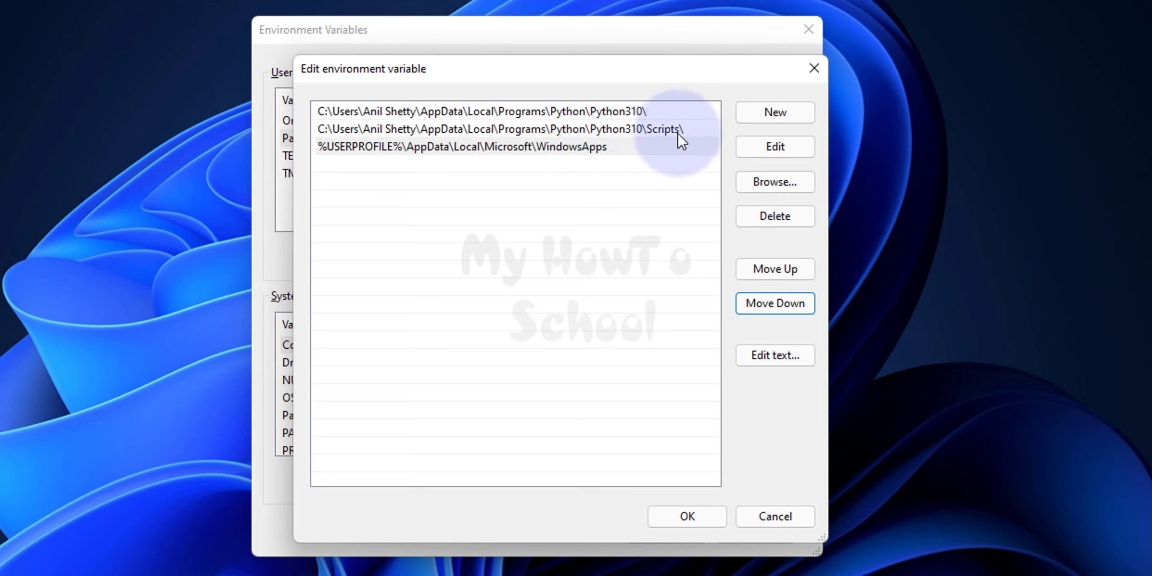
{"action": "left_click", "coordinate": [584, 149]}
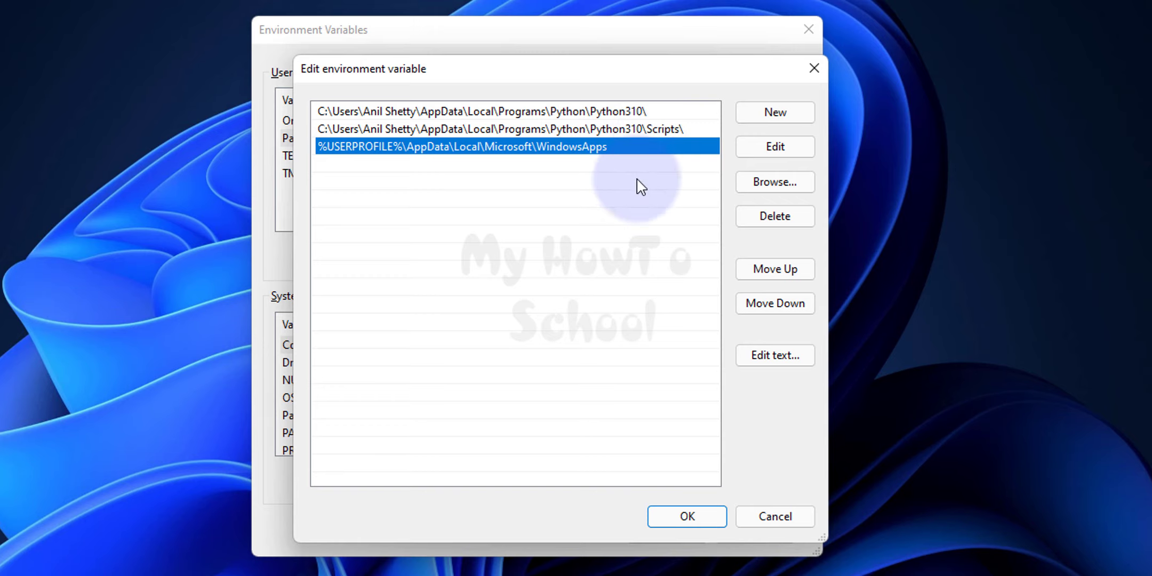
{"action": "left_click", "coordinate": [687, 516]}
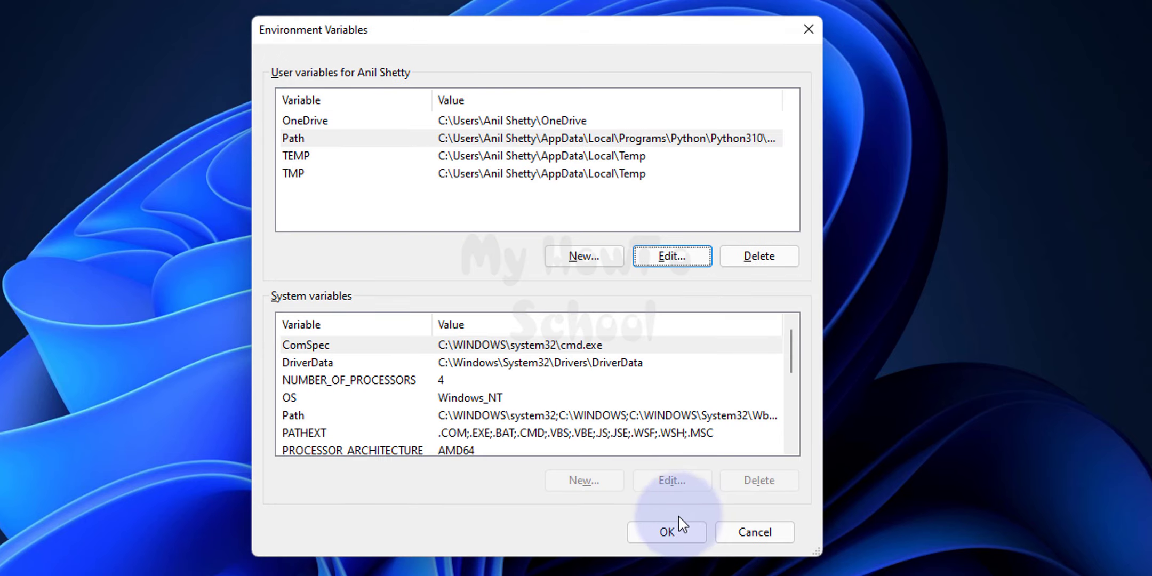
{"action": "left_click", "coordinate": [668, 529]}
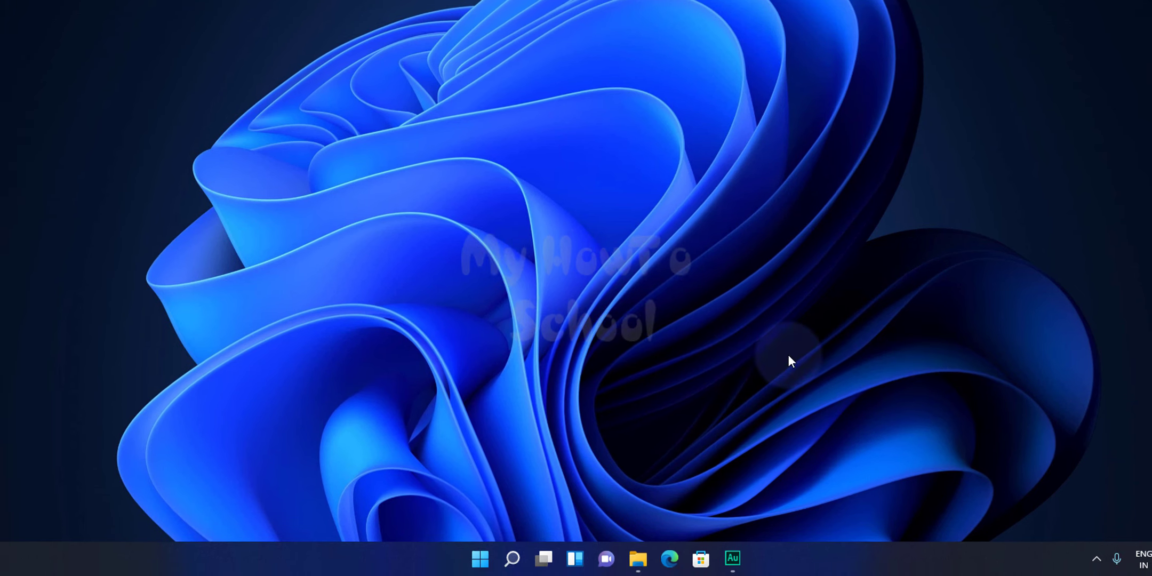
Step: Search Windows for "cmd", open Command Prompt in a maximized window and run python --version to check the Python version
{"action": "left_click", "coordinate": [480, 558]}
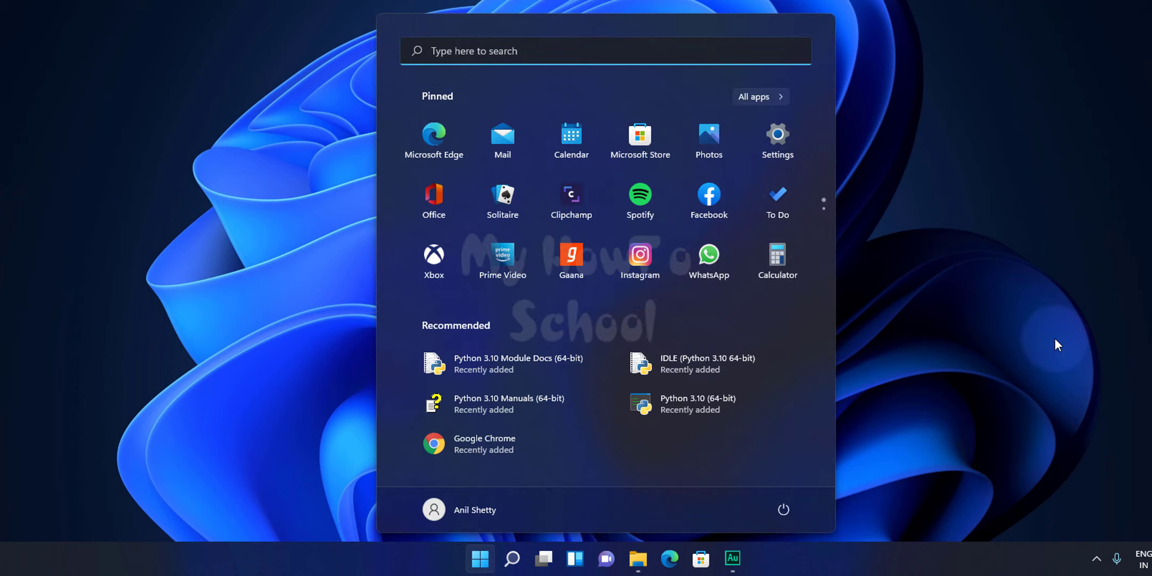
{"action": "type", "text": "cmd"}
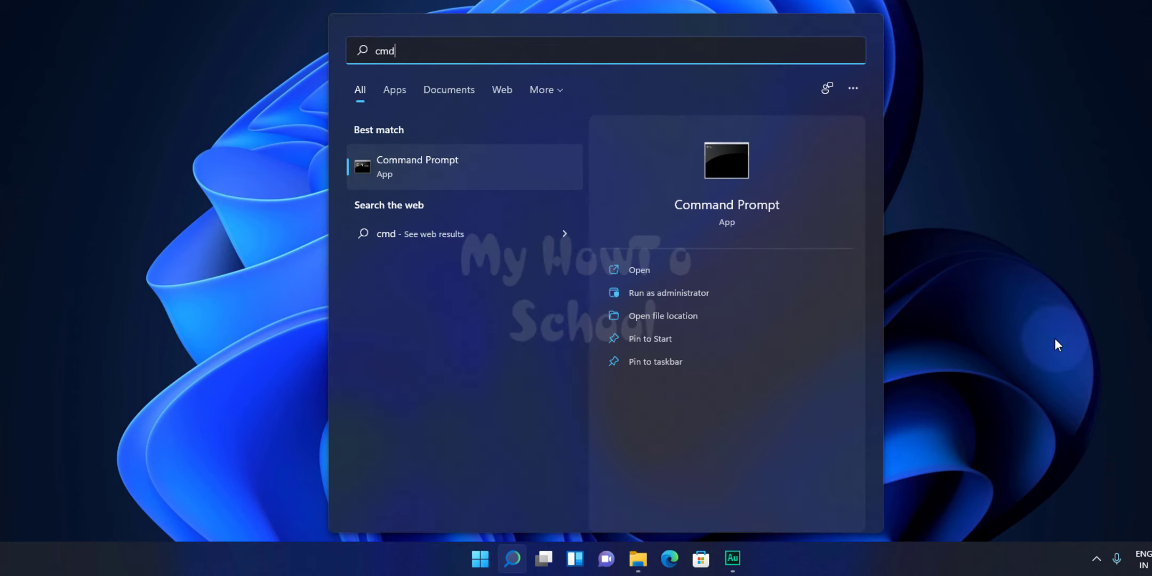
{"action": "key", "text": "Return"}
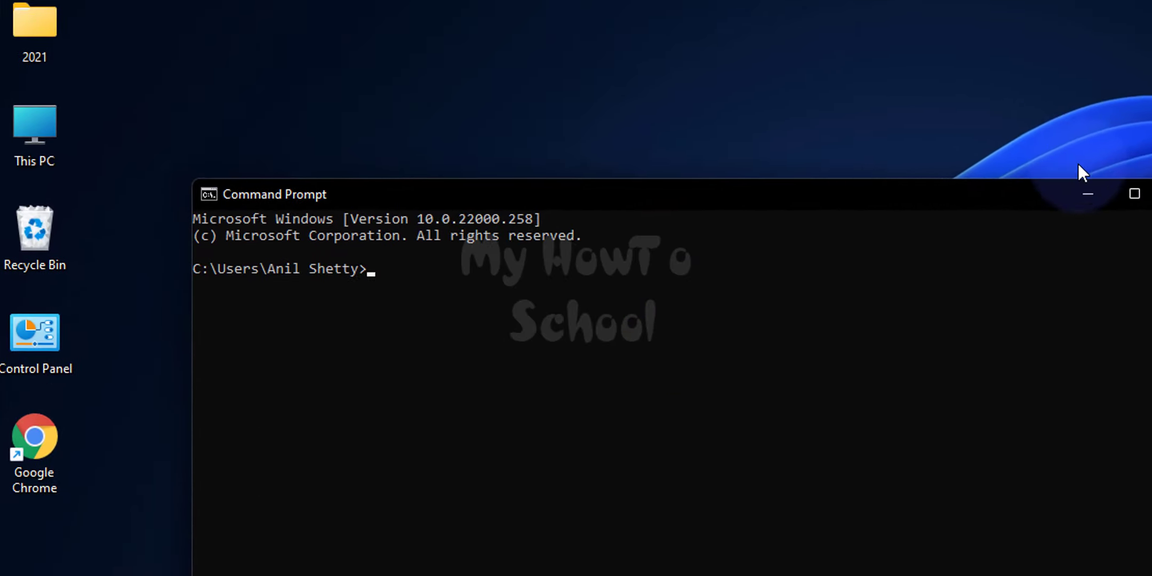
{"action": "left_click", "coordinate": [1134, 194]}
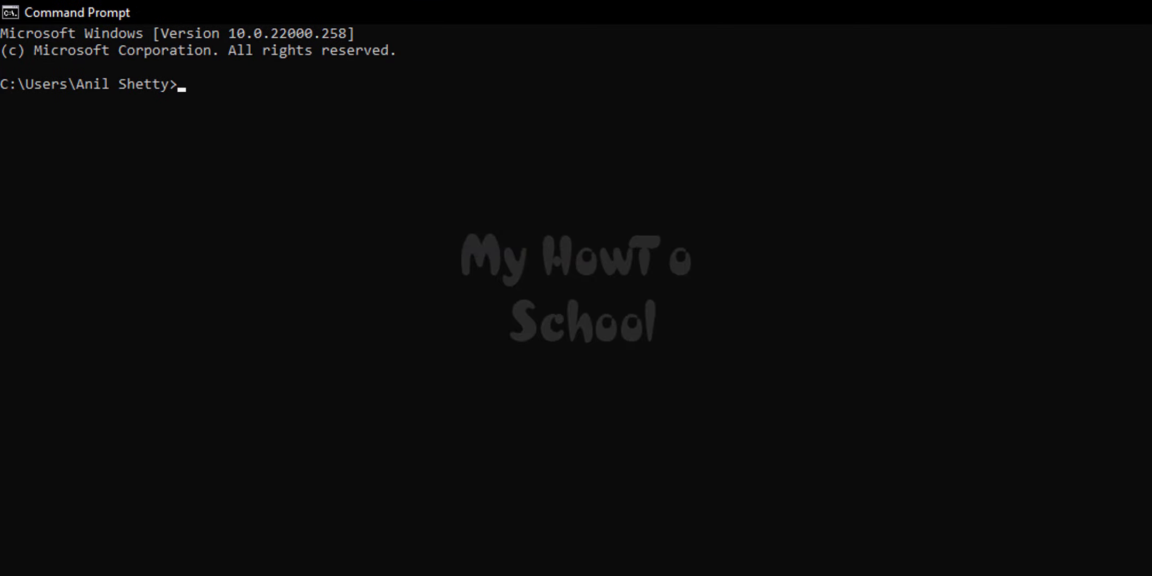
{"action": "type", "text": "python --version"}
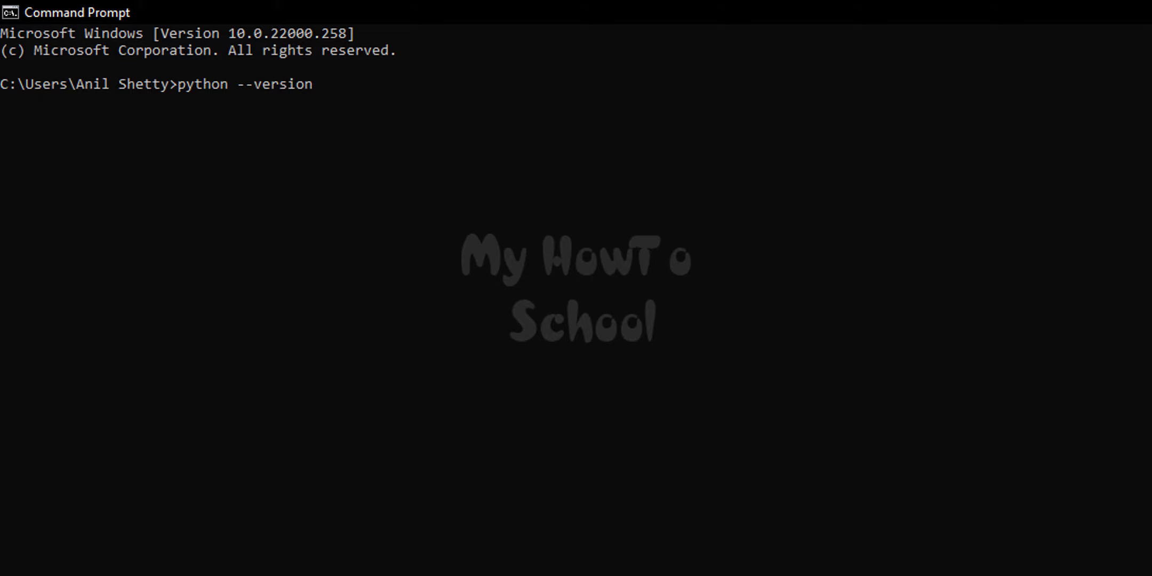
{"action": "key", "text": "Return"}
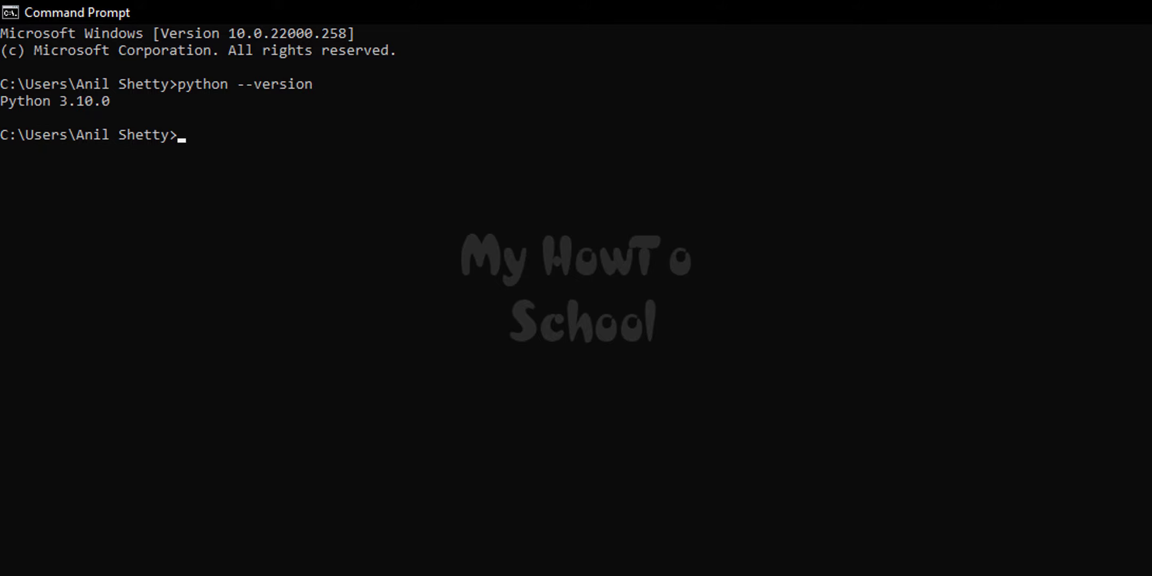